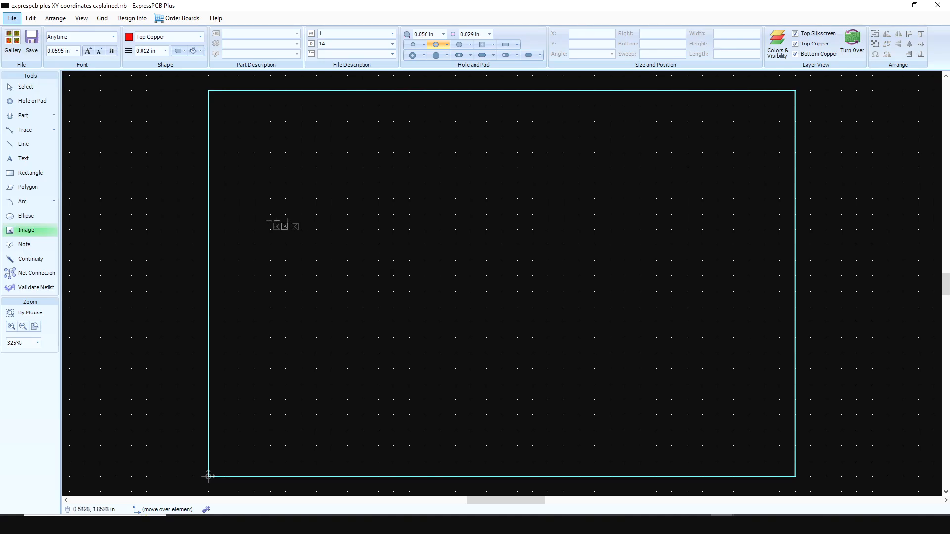
# Activate the Select tool and switch to the "original switchboard ver 2 for video 2.rrb" layout
pyautogui.click(25, 87)
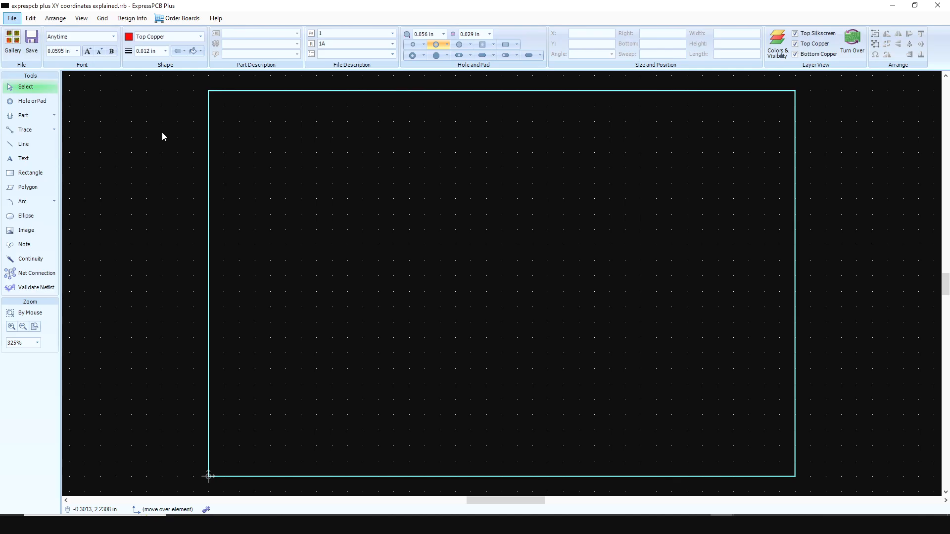
pyautogui.moveTo(720, 524)
pyautogui.click(811, 492)
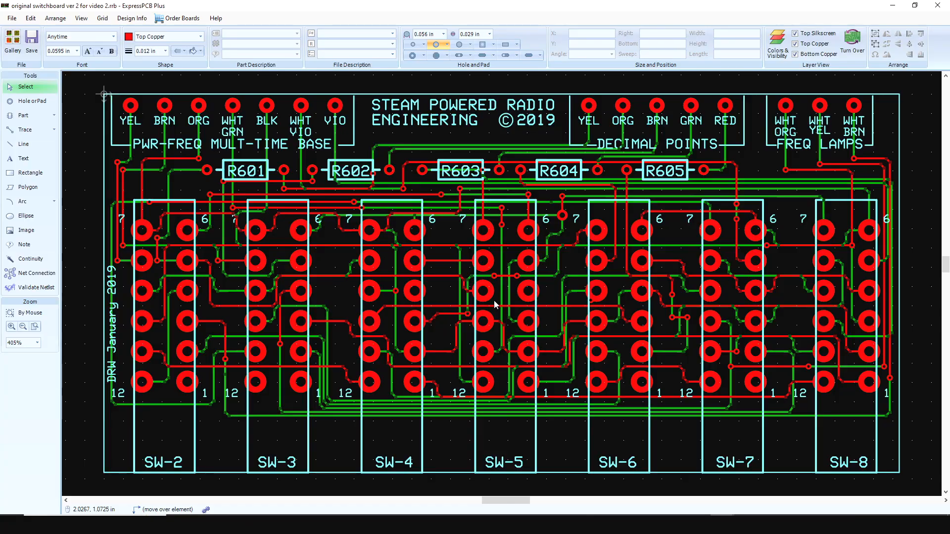
# Examine the switchboard layout at closer and wider magnifications around switch SW-5
pyautogui.scroll(3, 494, 304)
pyautogui.scroll(2, 494, 300)
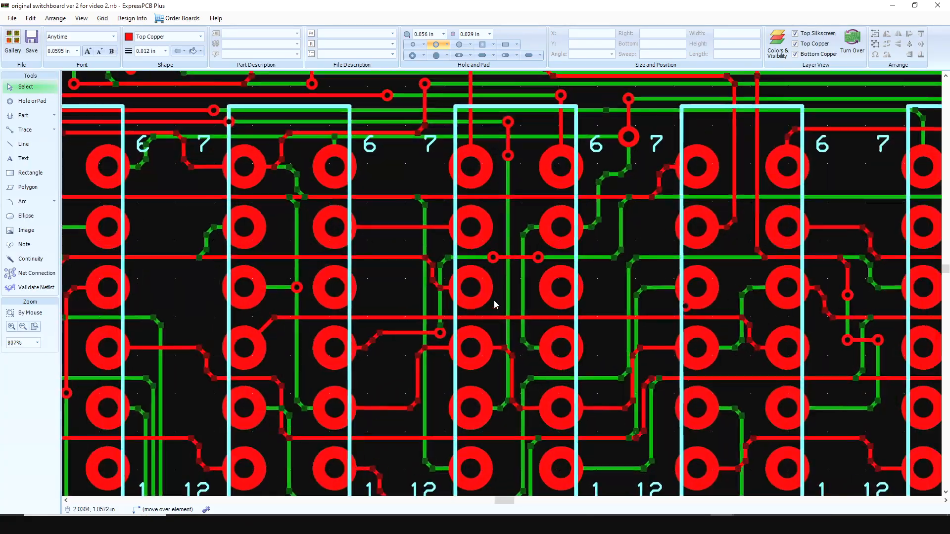
pyautogui.scroll(-1, 494, 300)
pyautogui.scroll(-4, 495, 303)
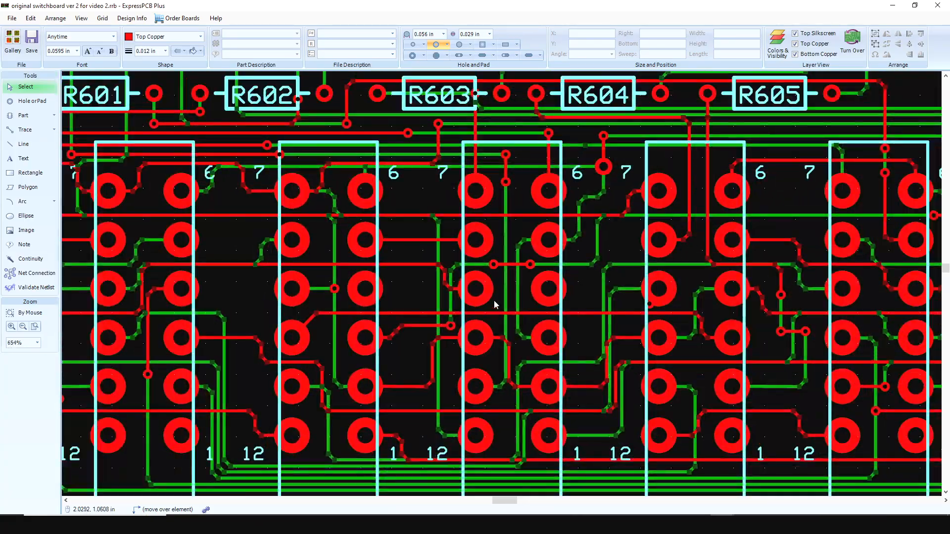
pyautogui.scroll(-2, 496, 304)
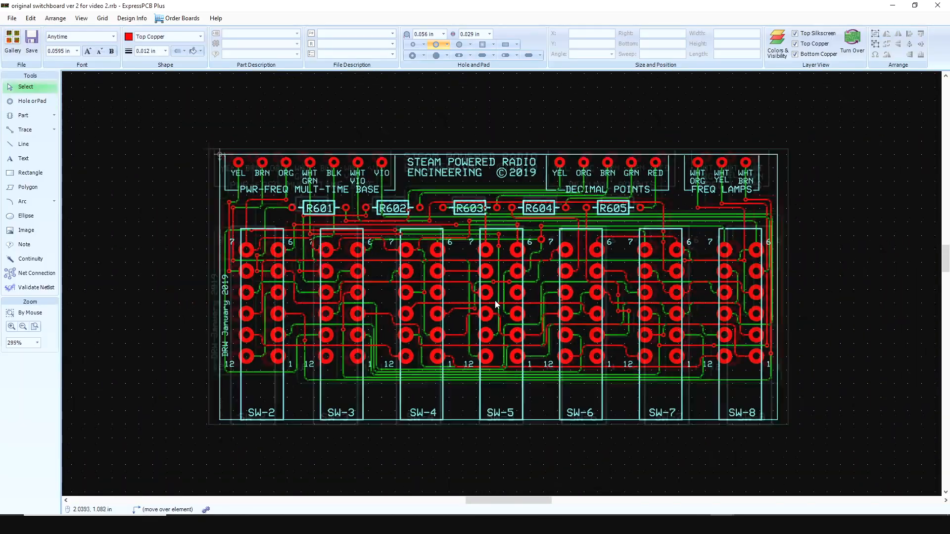
pyautogui.scroll(2, 497, 304)
pyautogui.scroll(1, 496, 303)
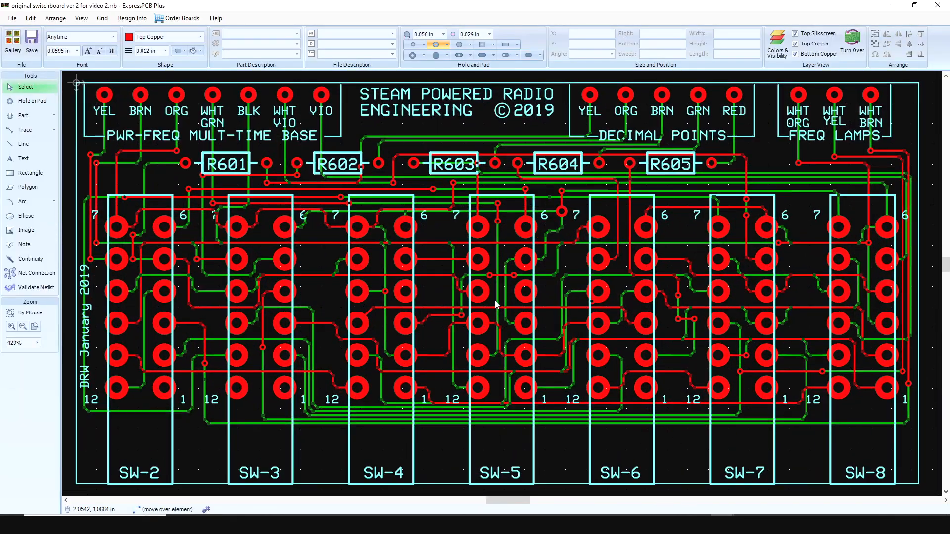
# Magnify the board in fixed increments, reduce it again, and fit the entire board in the window
pyautogui.click(11, 326)
pyautogui.click(11, 327)
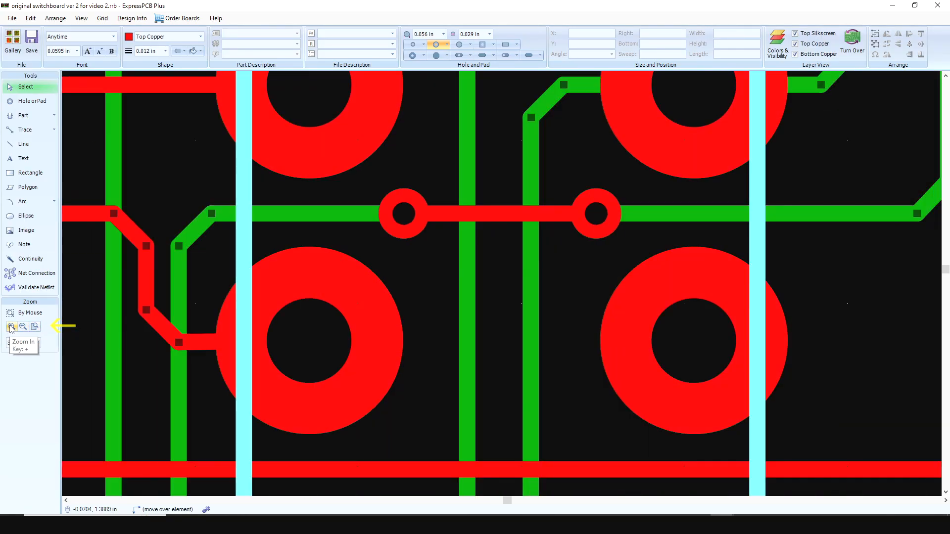
pyautogui.click(23, 326)
pyautogui.click(23, 326)
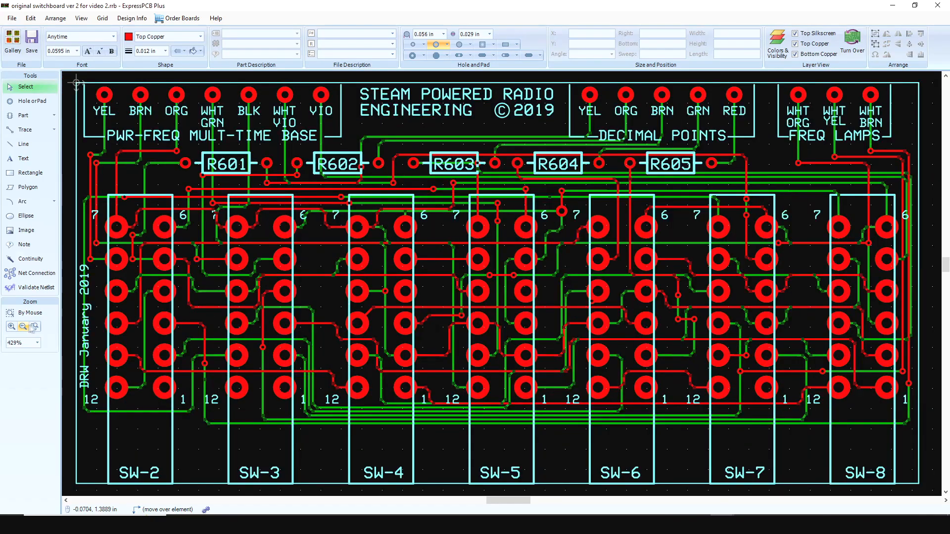
pyautogui.click(35, 326)
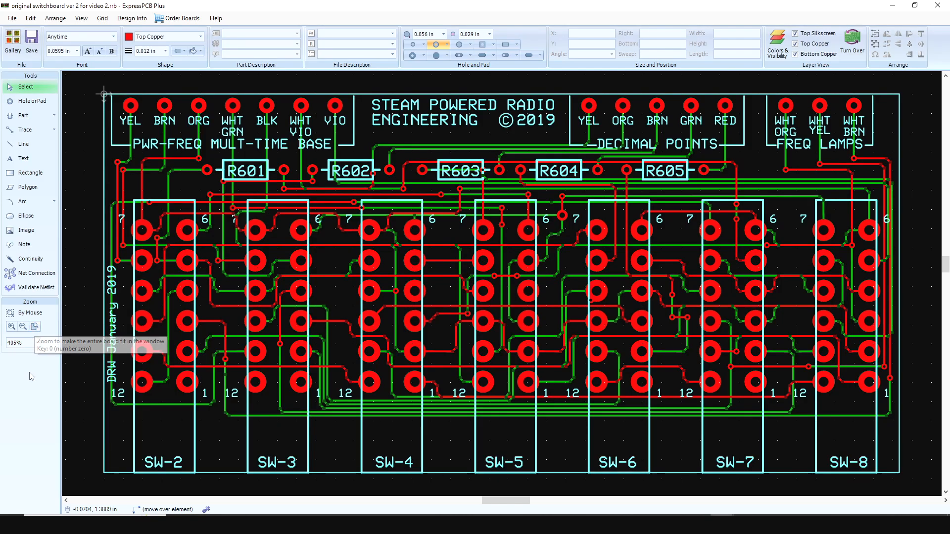
# View the switchboard with the Fit Width and Fit Height presets, and at 75% zoom
pyautogui.click(37, 343)
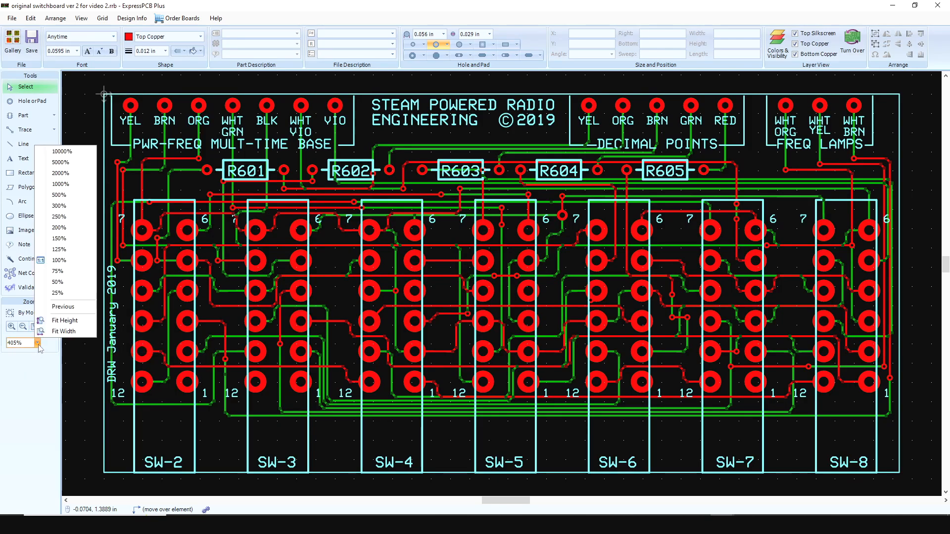
pyautogui.click(64, 332)
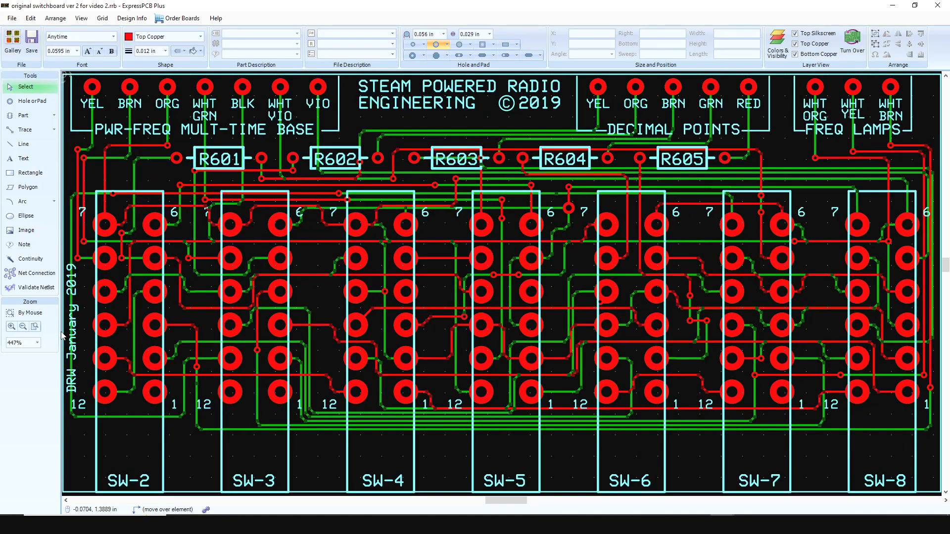
pyautogui.click(37, 343)
pyautogui.click(57, 326)
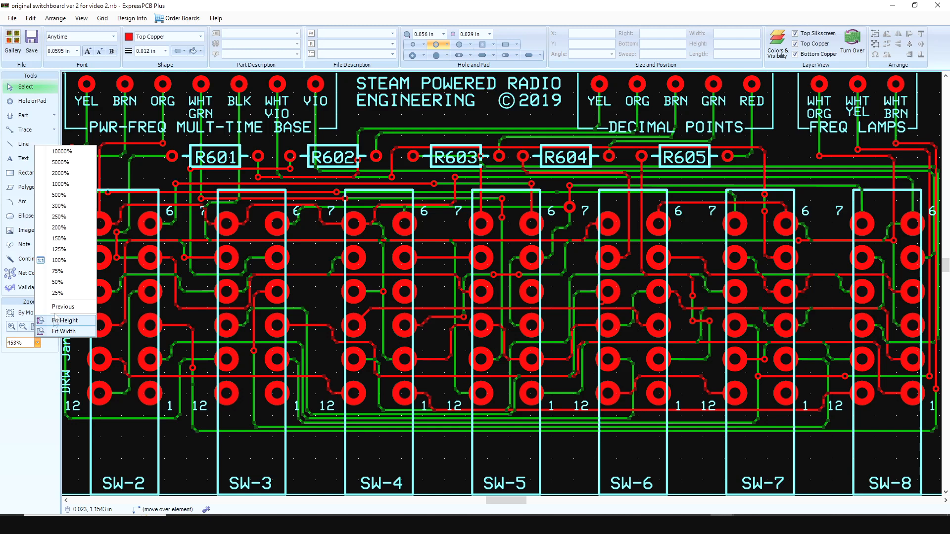
pyautogui.click(61, 273)
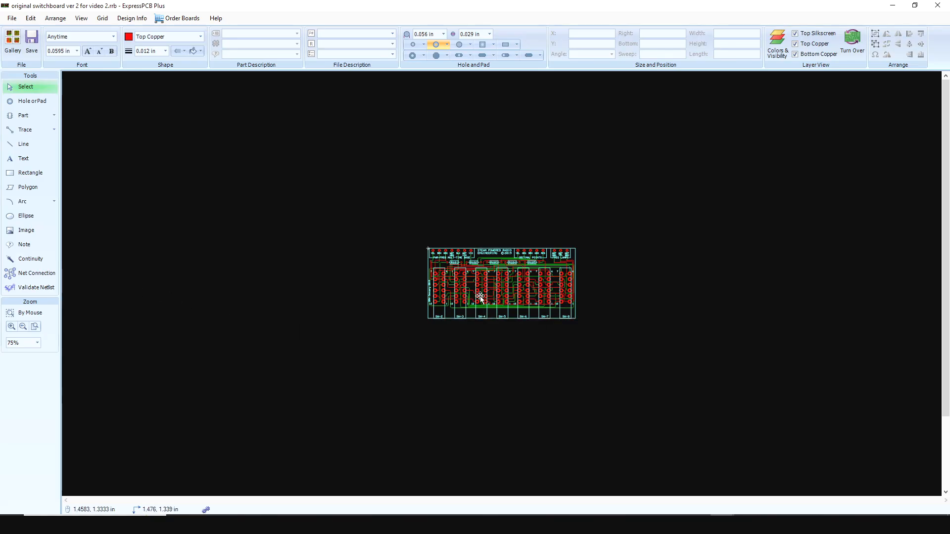
# Inspect the SW-5 pads up close, return to the full board extents, and pan across a magnified view
pyautogui.scroll(1, 487, 299)
pyautogui.scroll(5, 488, 298)
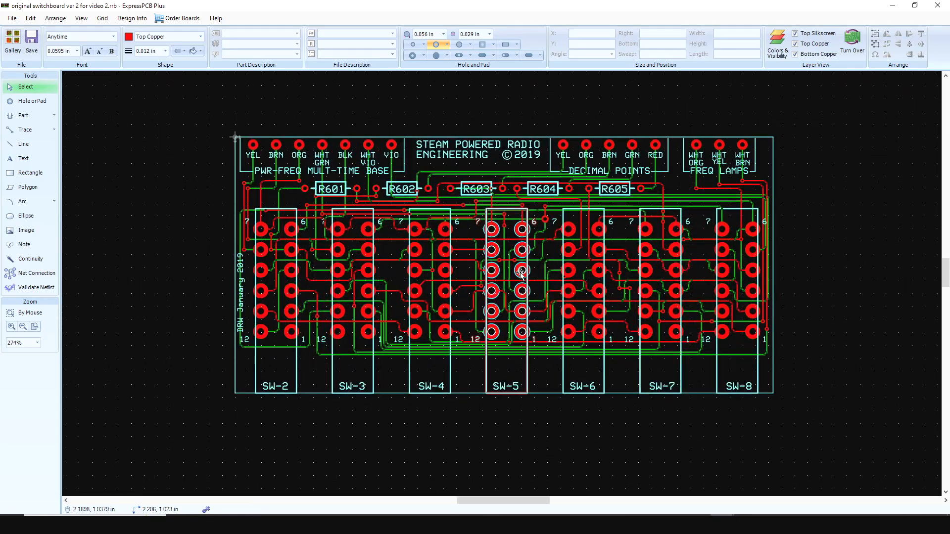
pyautogui.scroll(3, 517, 274)
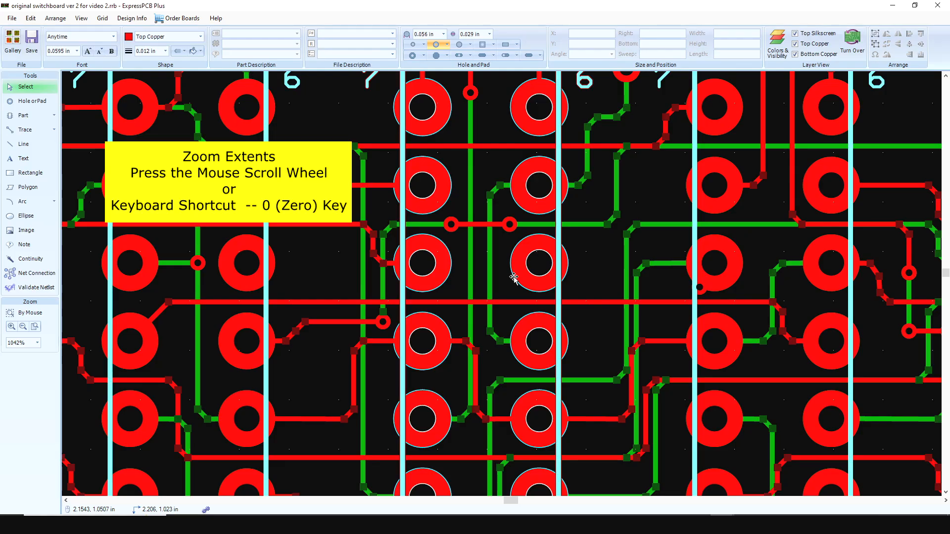
pyautogui.middleClick(513, 277)
pyautogui.scroll(3, 513, 280)
pyautogui.scroll(3, 512, 282)
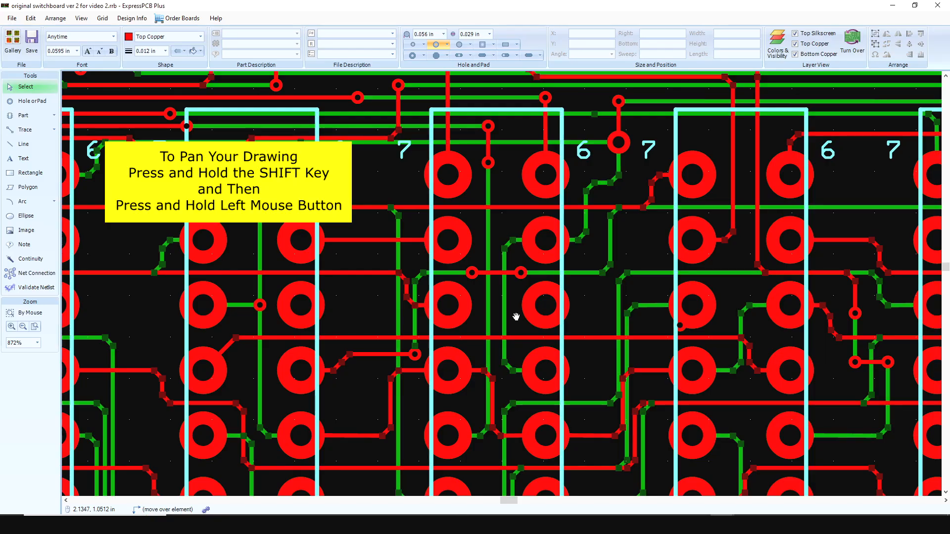
pyautogui.keyDown('shift'); pyautogui.moveTo(516, 316); pyautogui.dragTo(629, 260); pyautogui.keyUp('shift')
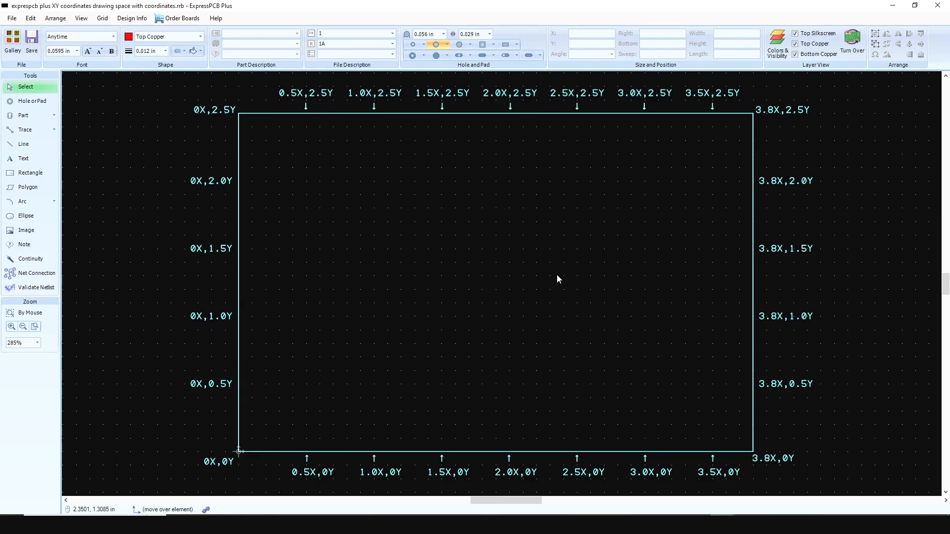
# Place a round 0.150 in pad with a 0.079 in hole inside the board outline and move it to X 1.000, Y 1.400 in
pyautogui.scroll(-1, 559, 297)
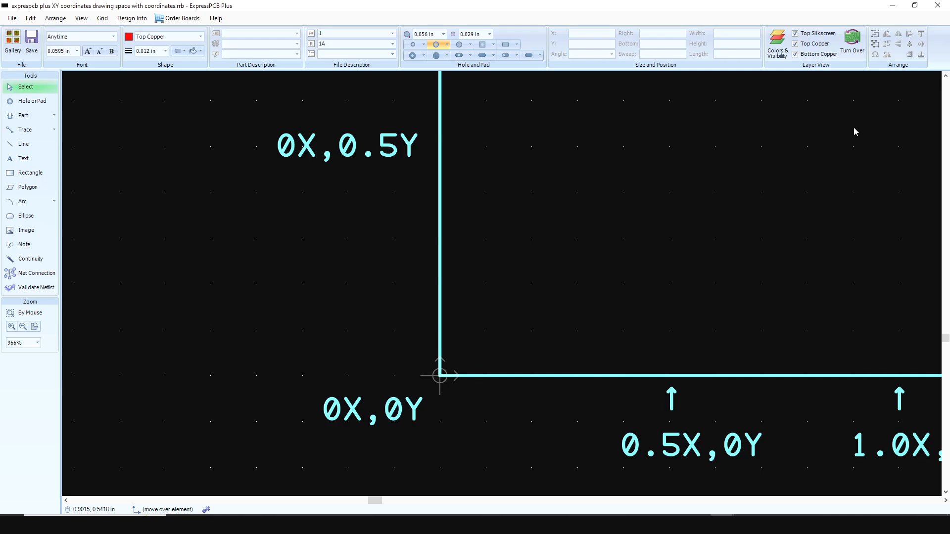
pyautogui.press('Home')
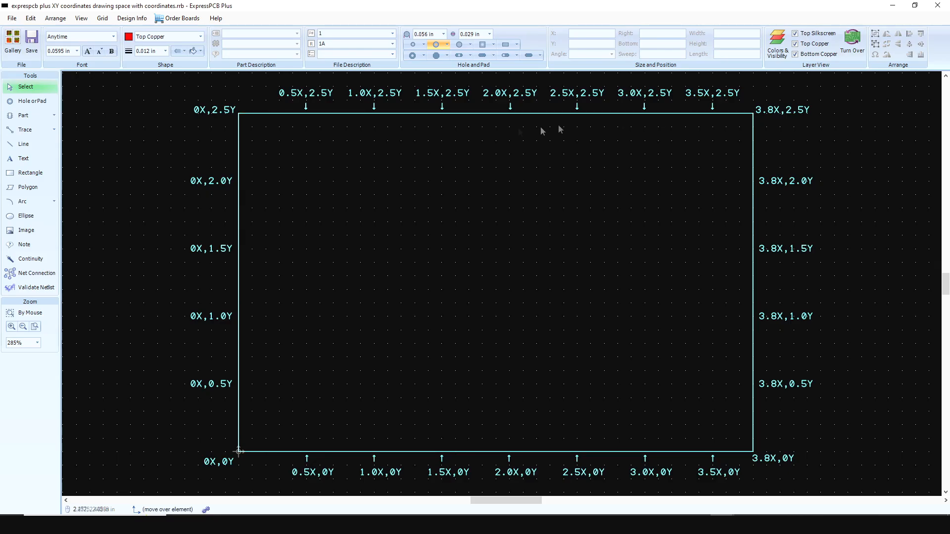
pyautogui.click(35, 102)
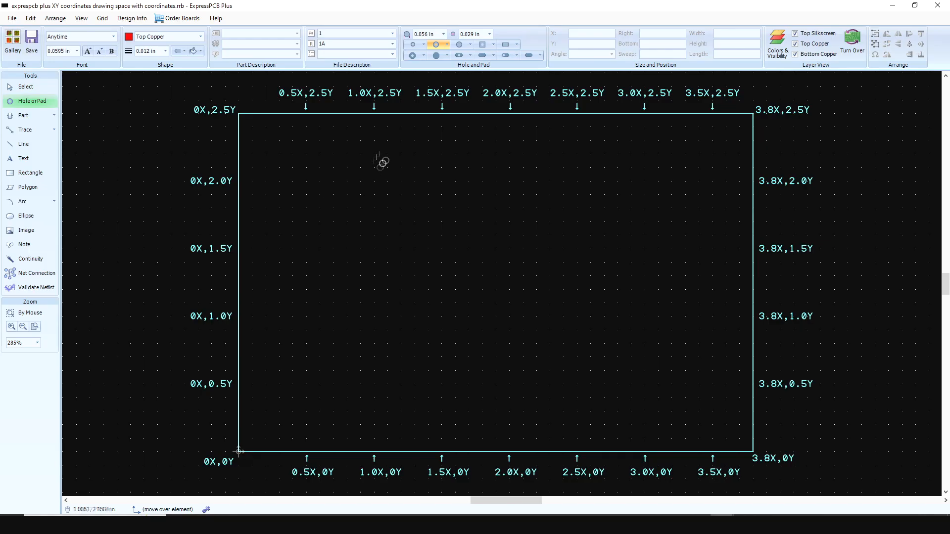
pyautogui.click(447, 45)
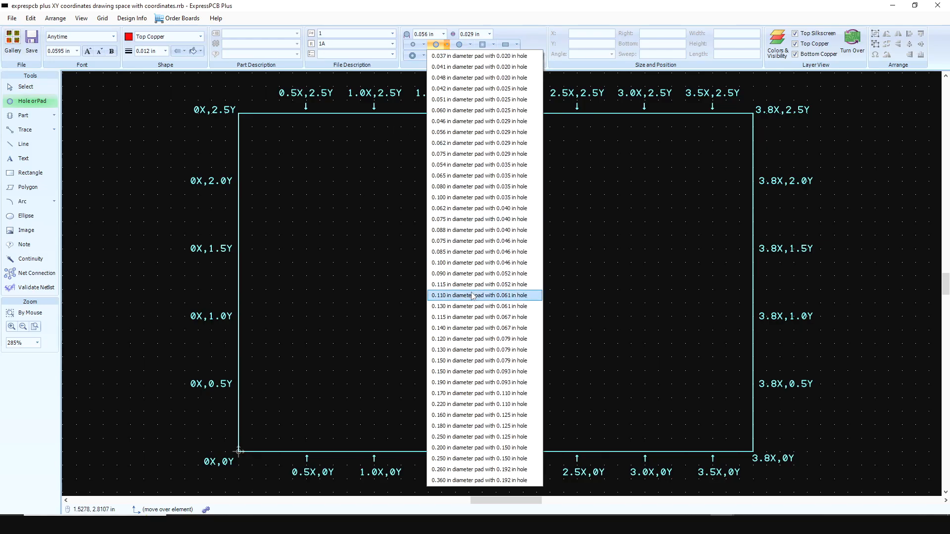
pyautogui.click(452, 361)
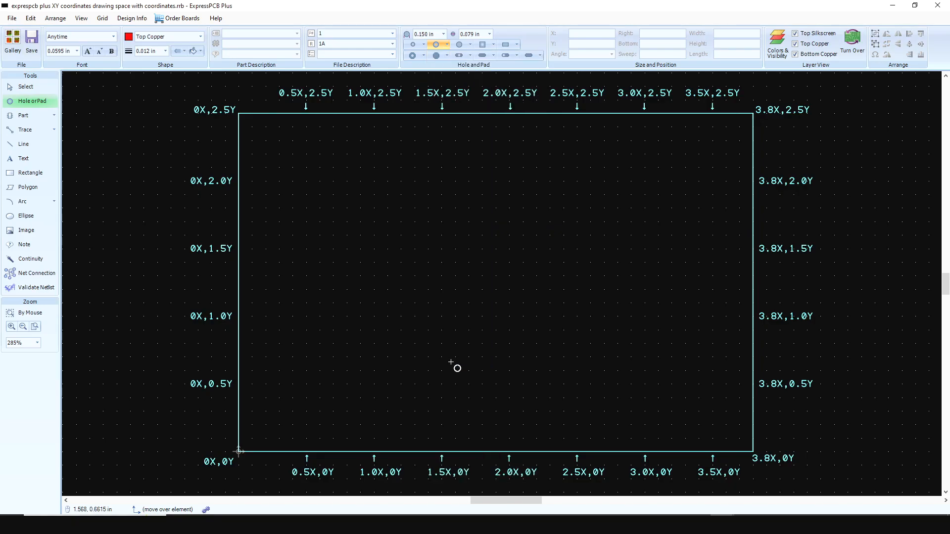
pyautogui.click(387, 208)
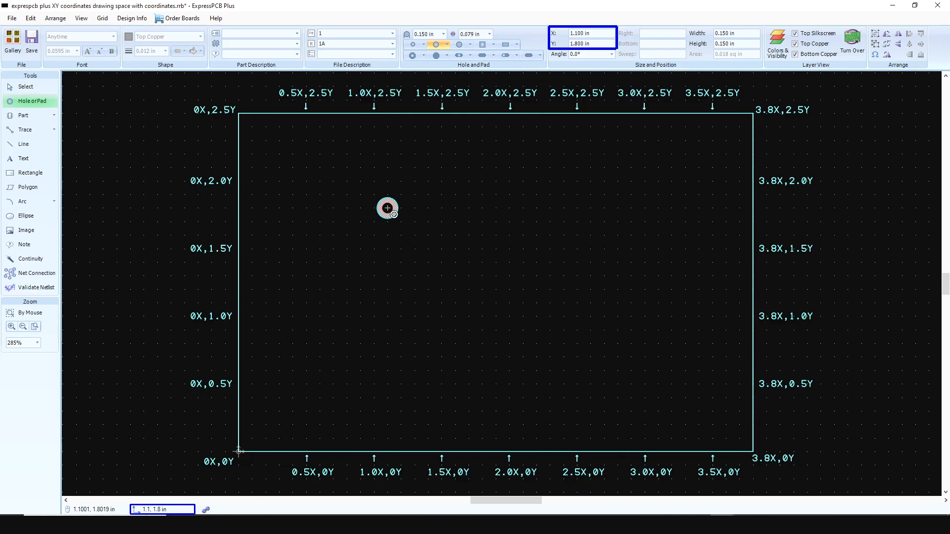
pyautogui.press('Escape')
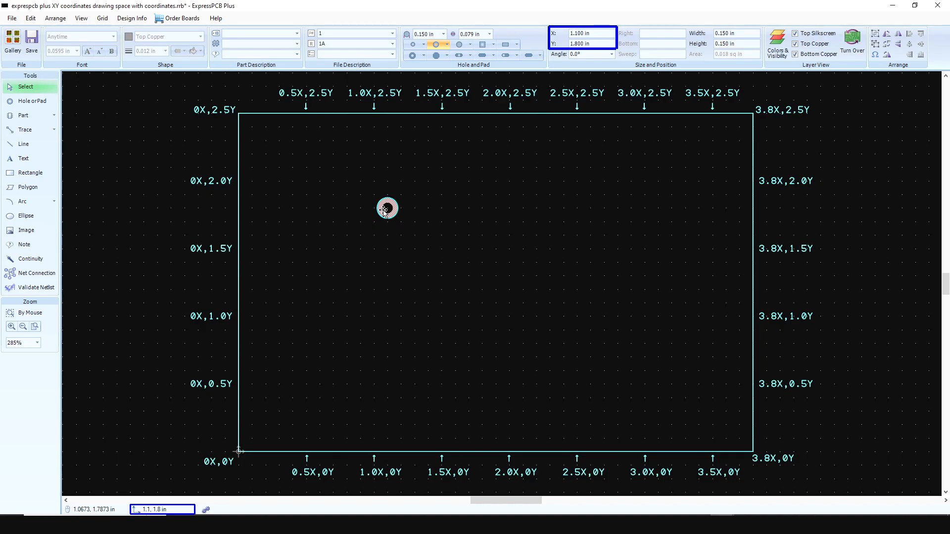
pyautogui.moveTo(384, 211); pyautogui.dragTo(372, 265)
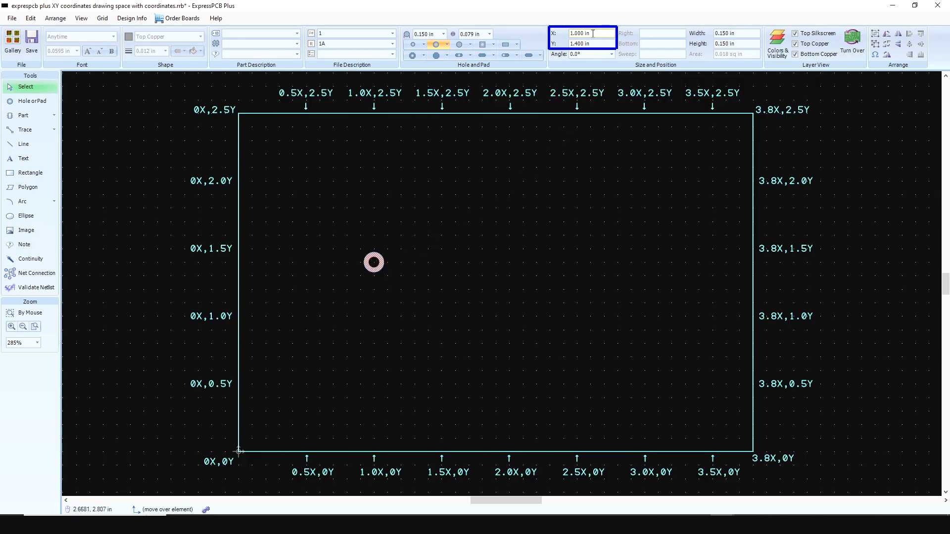
# Set the pad's position to X 1.9 in and Y 1.25 in
pyautogui.moveTo(593, 33)
pyautogui.moveTo(597, 33); pyautogui.dragTo(570, 37)
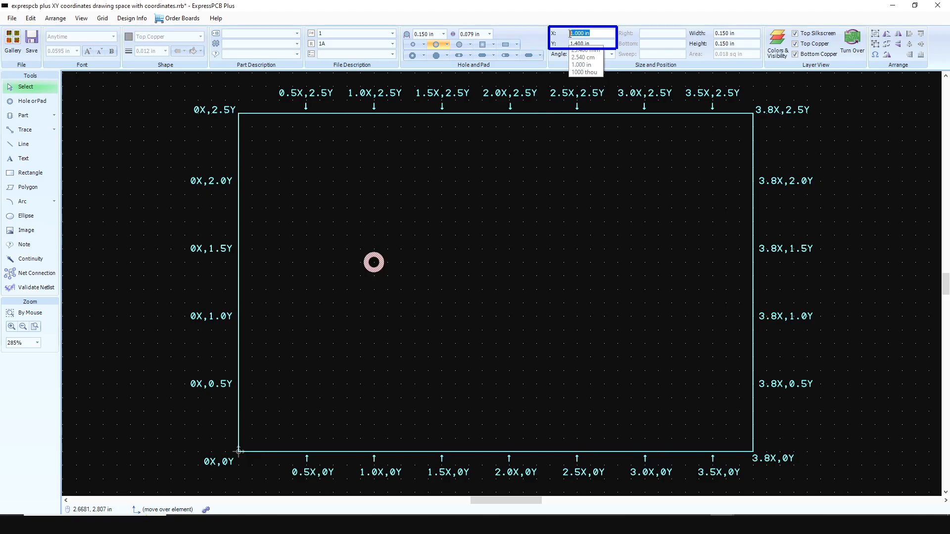
pyautogui.click(592, 33)
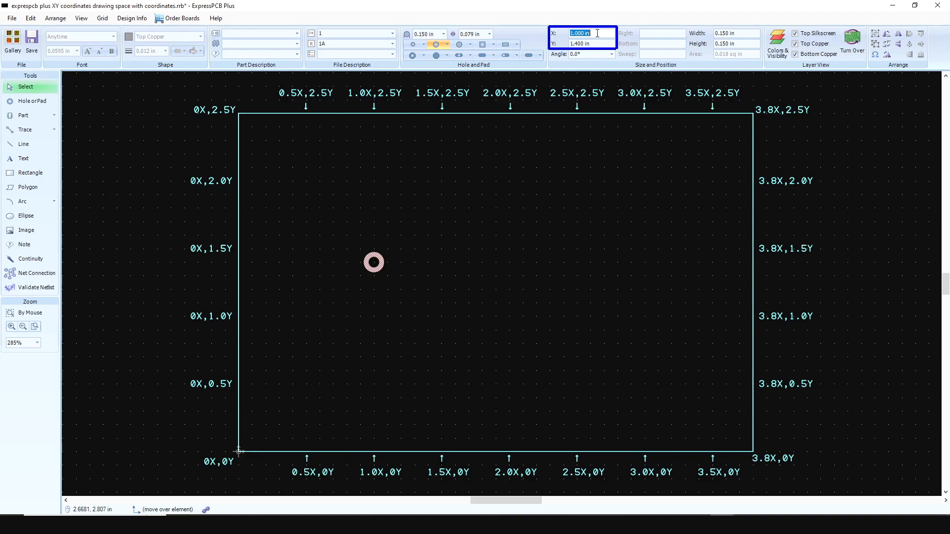
pyautogui.write('1.9')
pyautogui.press('Return')
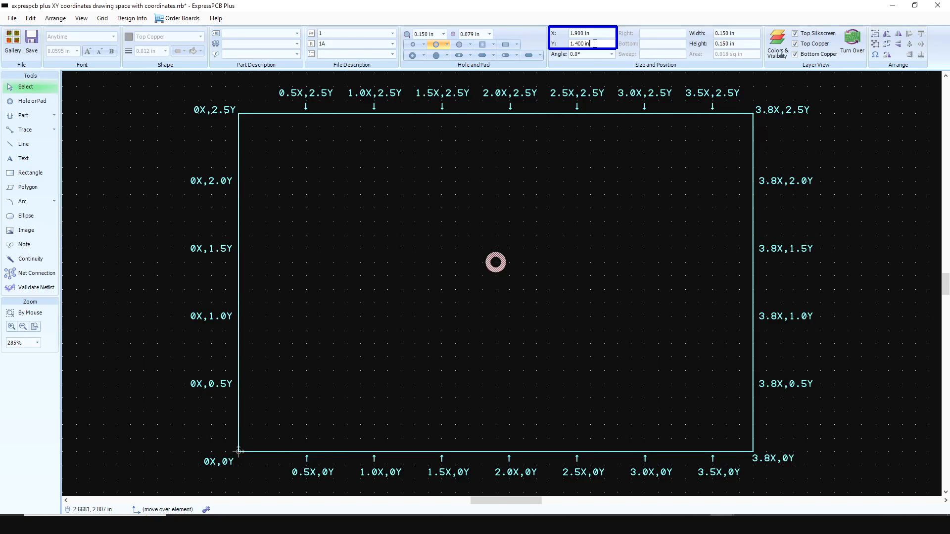
pyautogui.doubleClick(594, 43)
pyautogui.write('1.25')
pyautogui.press('Return')
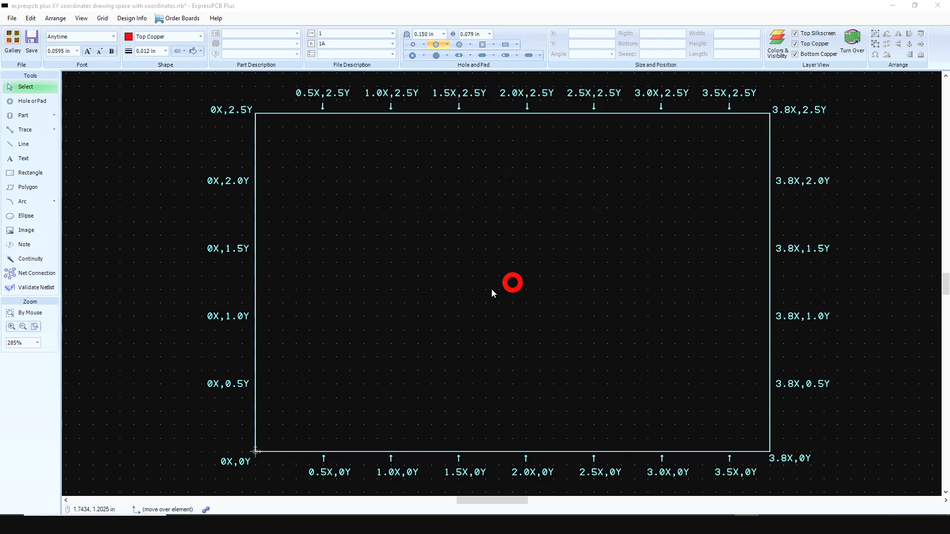
# Place the 1.2 in lead axial capacitor from the parts library with its square pad at X 1.000, Y 1.900 in
pyautogui.click(54, 116)
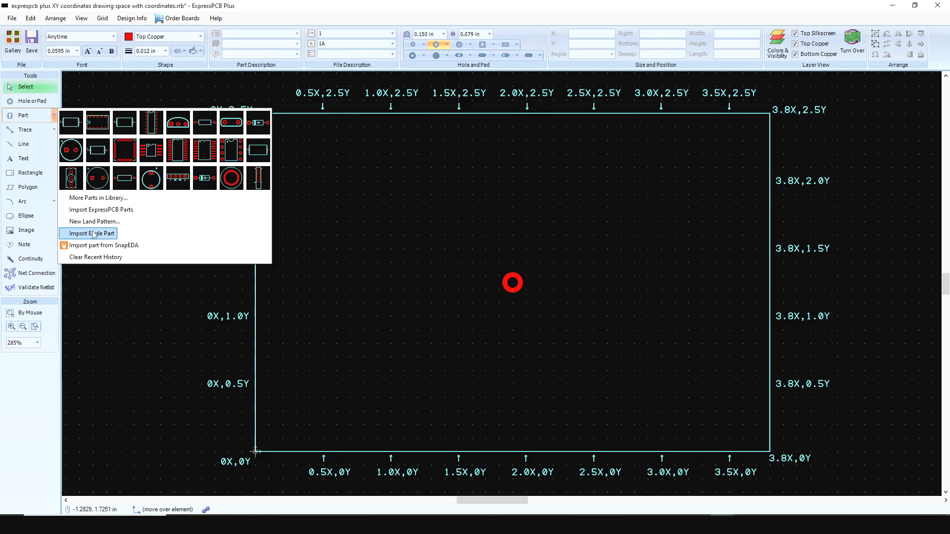
pyautogui.click(87, 198)
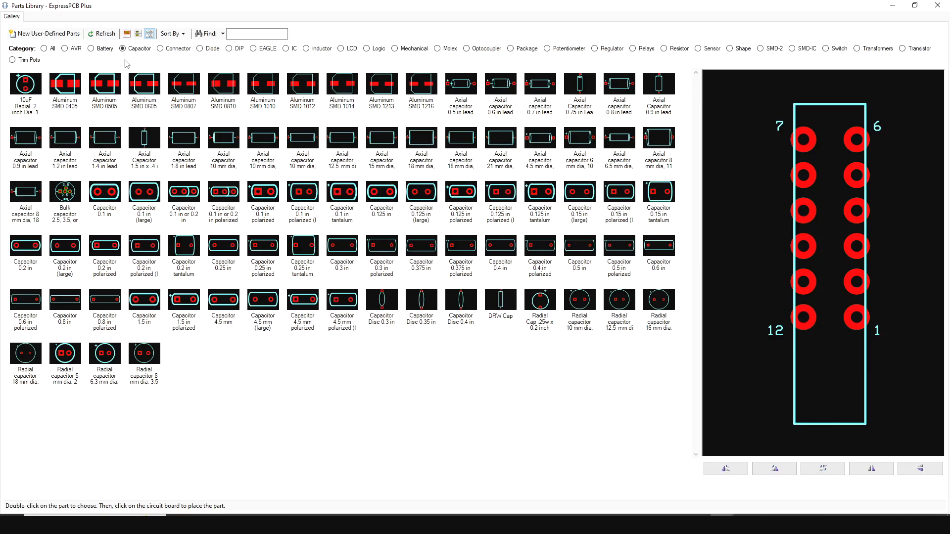
pyautogui.doubleClick(70, 141)
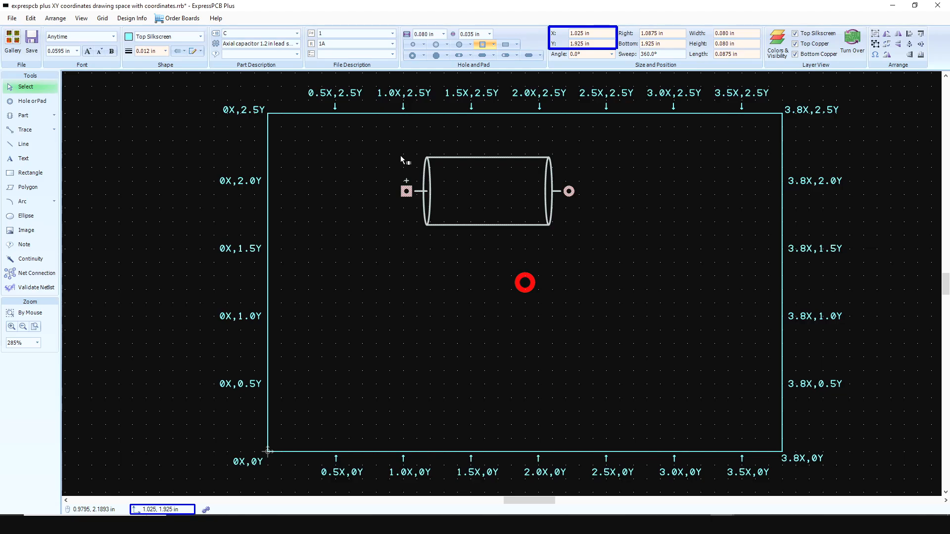
pyautogui.moveTo(401, 156); pyautogui.dragTo(397, 160)
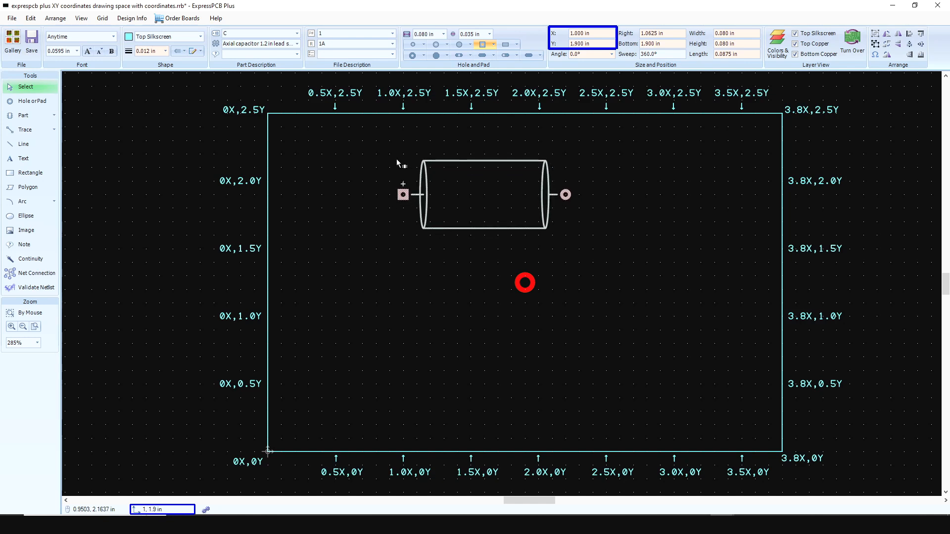
pyautogui.click(396, 158)
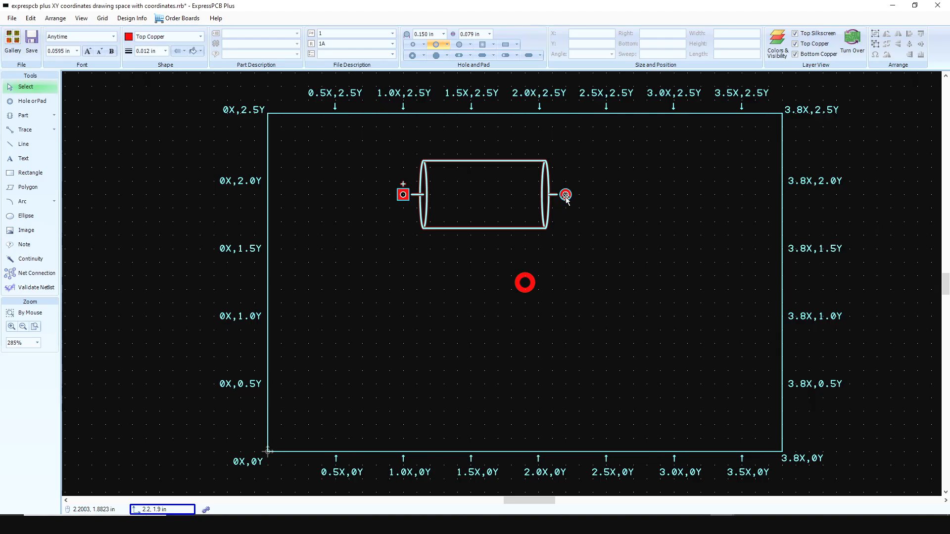
# Select the whole axial capacitor and set its position to X 2 in and Y 1 in
pyautogui.click(480, 161)
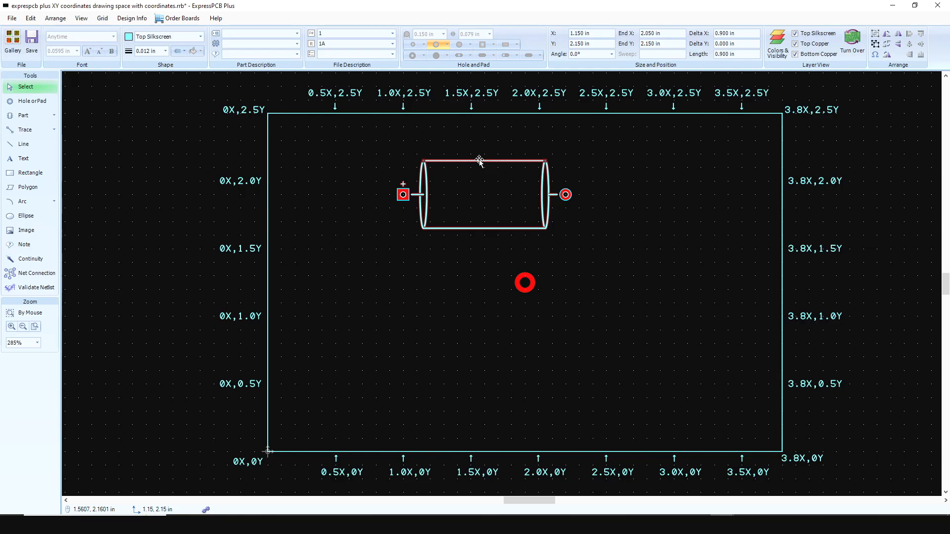
pyautogui.click(401, 197)
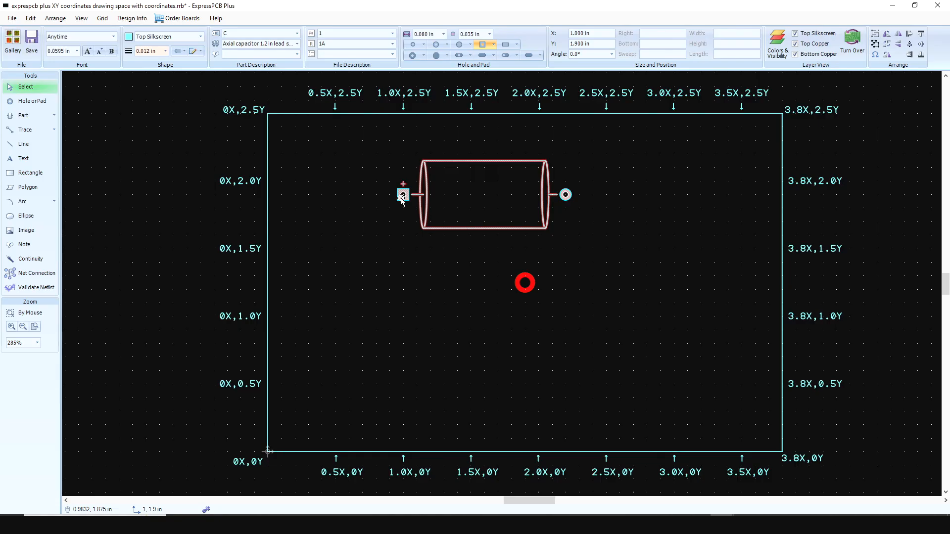
pyautogui.click(595, 33)
pyautogui.write('2')
pyautogui.hotkey('ctrl', 'a')
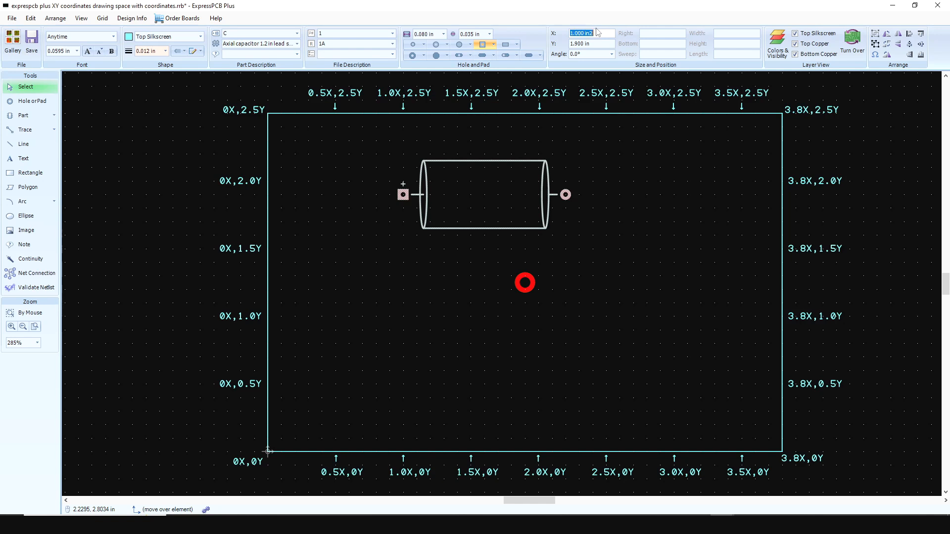
pyautogui.write('2')
pyautogui.click(596, 43)
pyautogui.doubleClick(596, 43)
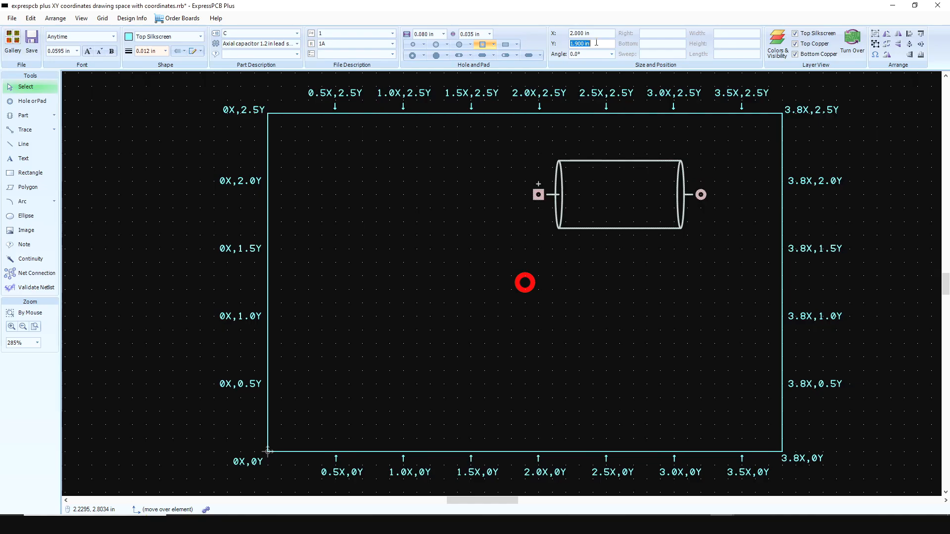
pyautogui.write('1')
pyautogui.press('Return')
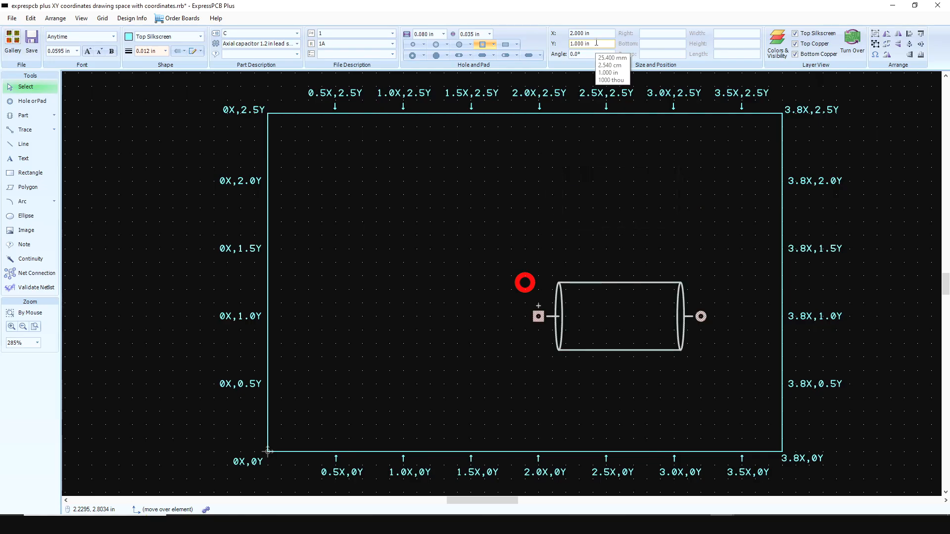